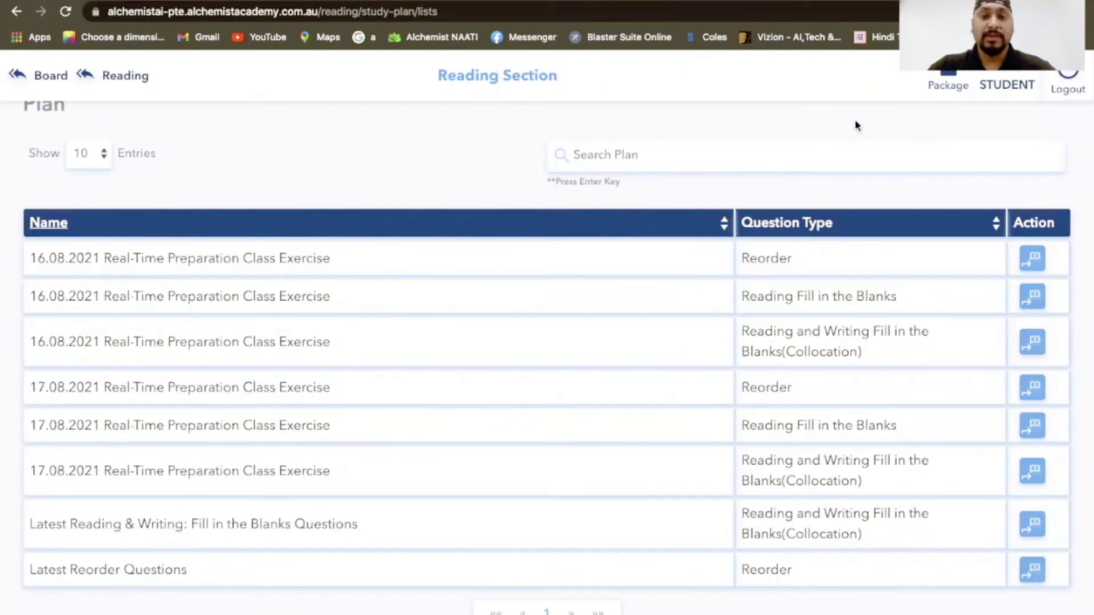
Open Latest Reorder Questions and order question 1 as "Abroad the ship", "He and his crew", "After skirting", "The exploration", advancing to question 2
{"action": "left_click", "coordinate": [1033, 571]}
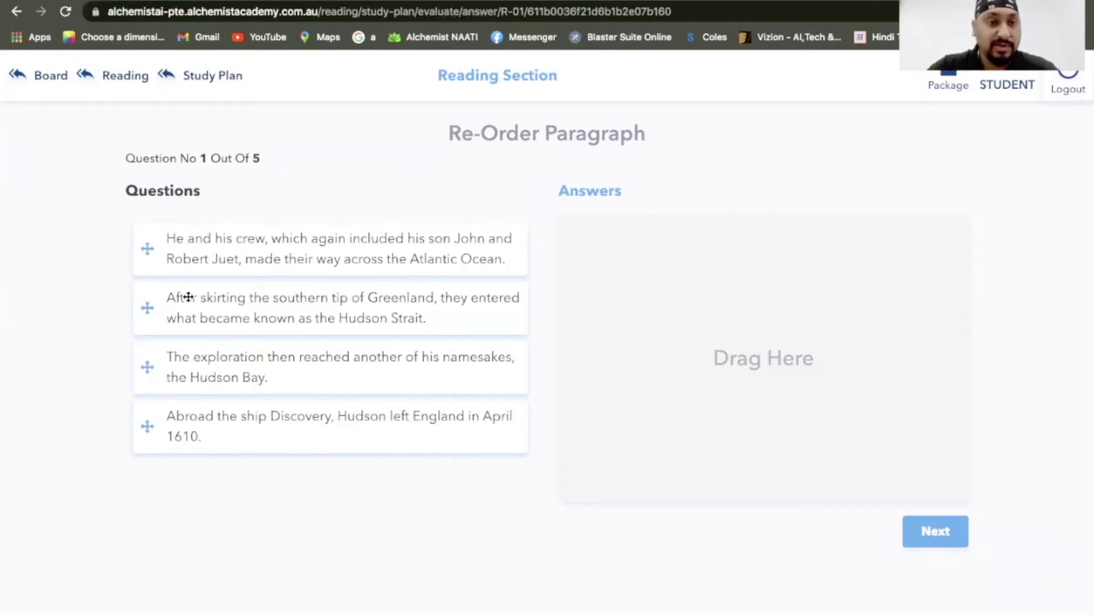
{"action": "left_click_drag", "start_coordinate": [177, 418], "coordinate": [634, 261]}
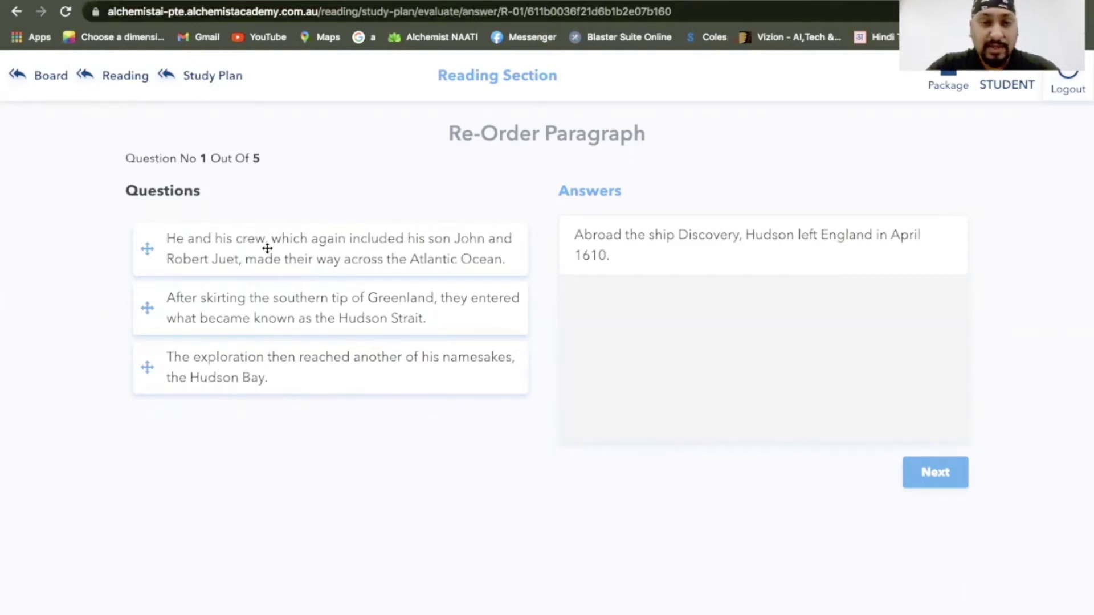
{"action": "left_click_drag", "start_coordinate": [264, 247], "coordinate": [656, 295]}
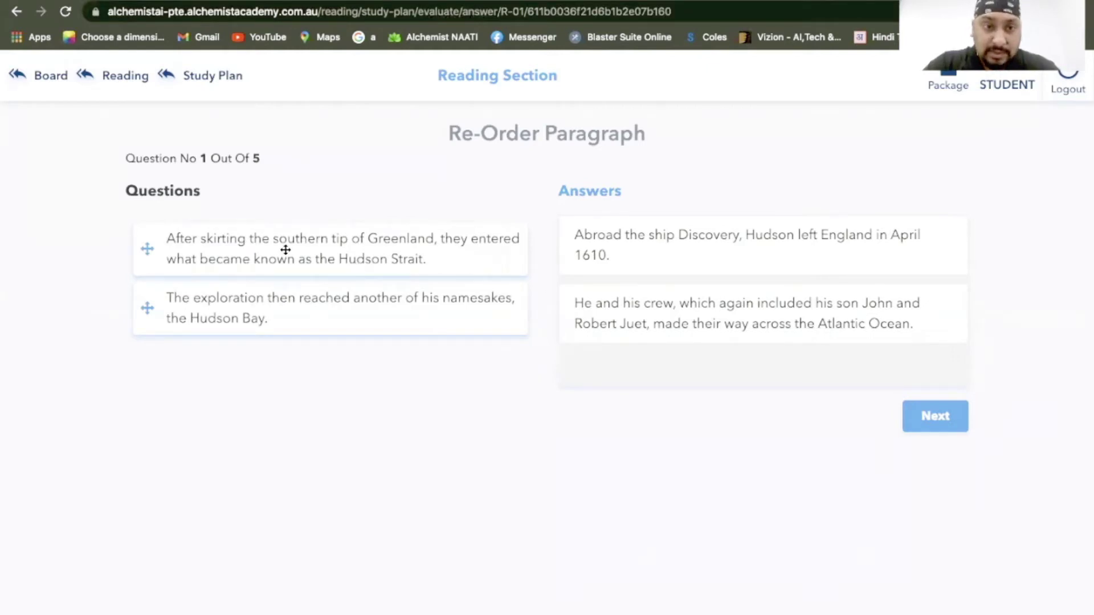
{"action": "left_click_drag", "start_coordinate": [284, 250], "coordinate": [606, 369]}
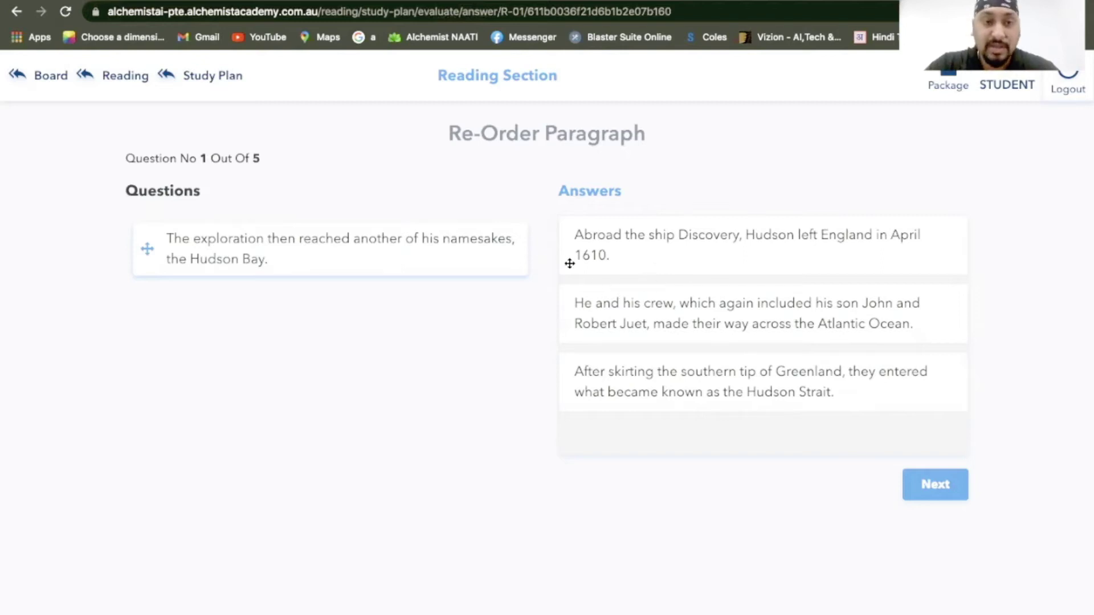
{"action": "left_click_drag", "start_coordinate": [468, 247], "coordinate": [797, 454]}
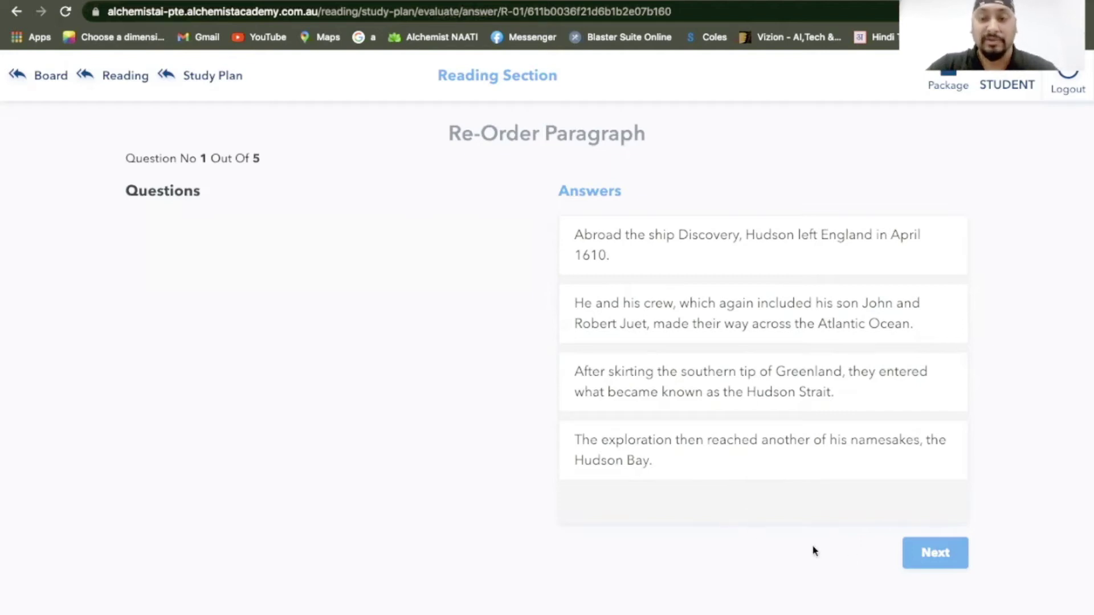
{"action": "left_click", "coordinate": [916, 547]}
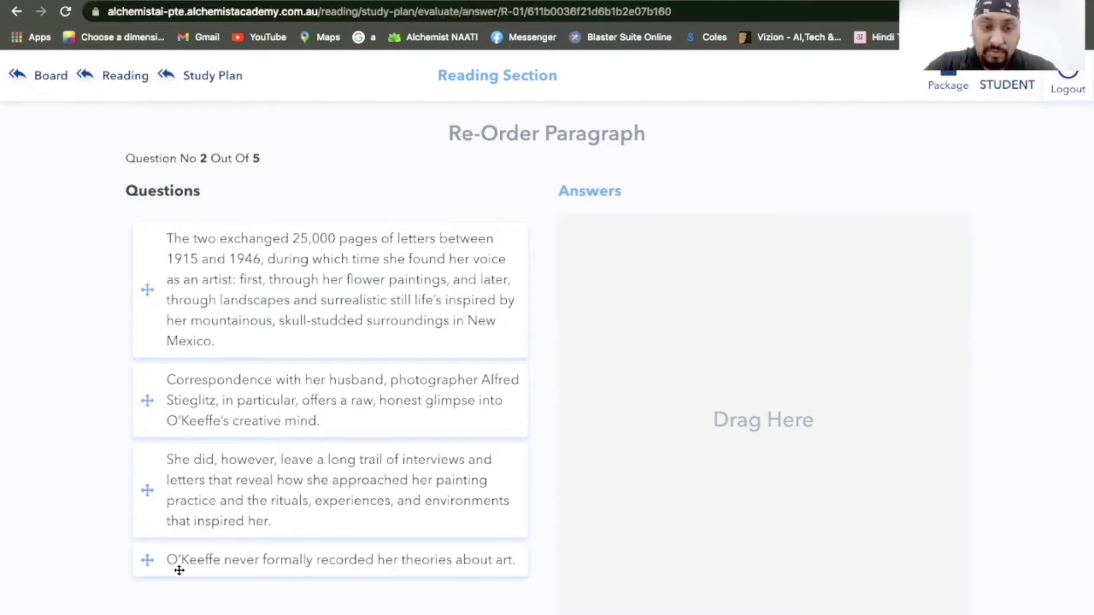
Order question 2 as "O'Keeffe never formally", "She did, however", "Correspondence with her husband", "The two exchanged", and advance to question 3
{"action": "left_click_drag", "start_coordinate": [146, 559], "coordinate": [636, 354]}
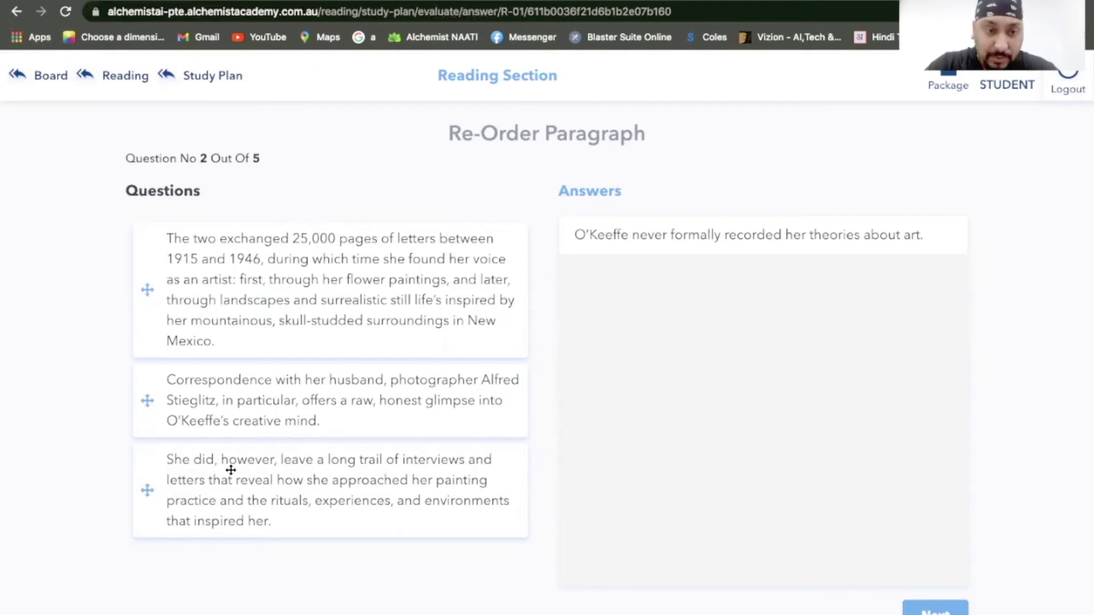
{"action": "left_click_drag", "start_coordinate": [179, 489], "coordinate": [698, 386]}
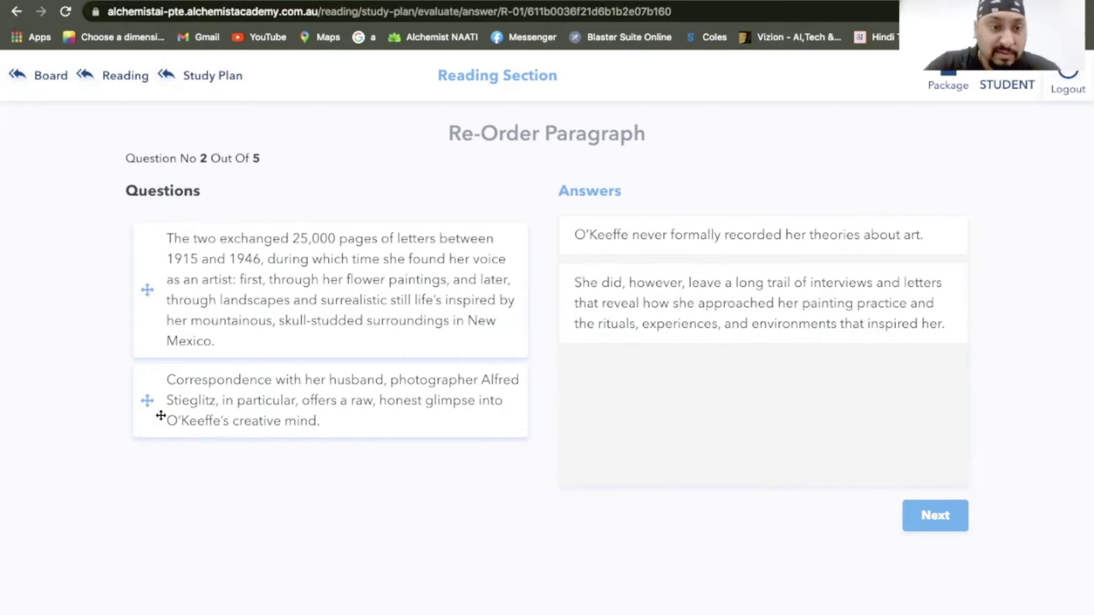
{"action": "left_click_drag", "start_coordinate": [147, 402], "coordinate": [559, 378]}
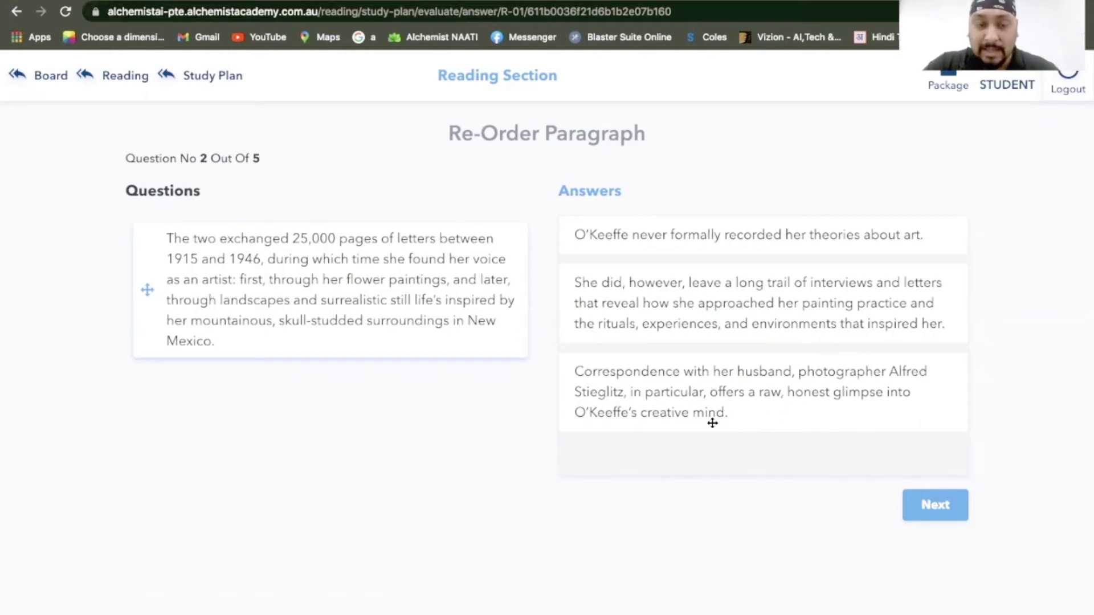
{"action": "left_click_drag", "start_coordinate": [273, 262], "coordinate": [648, 446]}
{"action": "scroll", "coordinate": [651, 448], "scroll_direction": "down", "scroll_amount": 1}
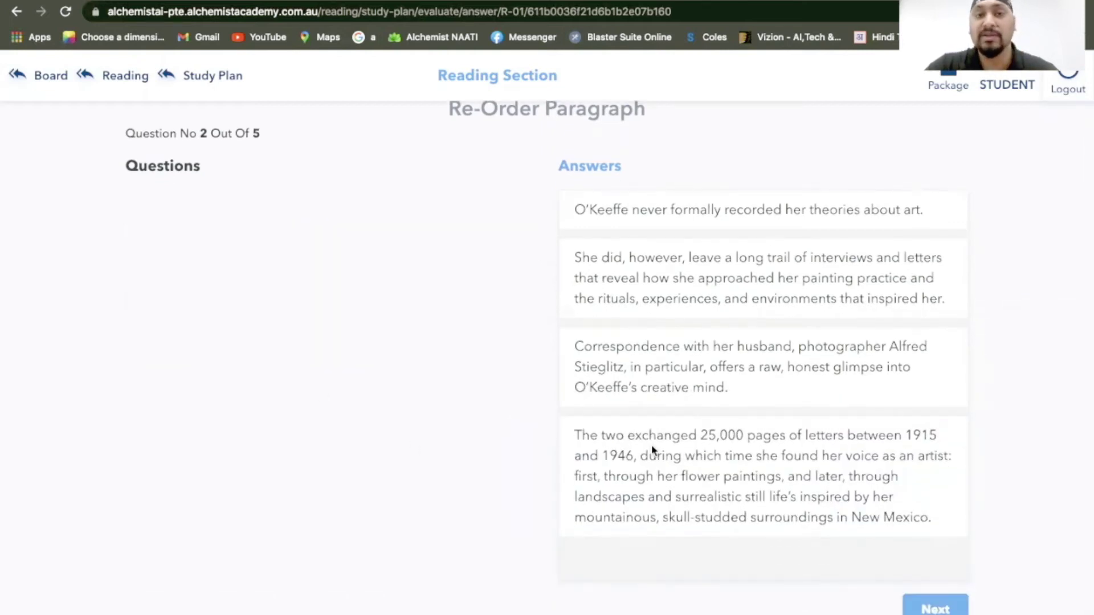
{"action": "left_click", "coordinate": [917, 606]}
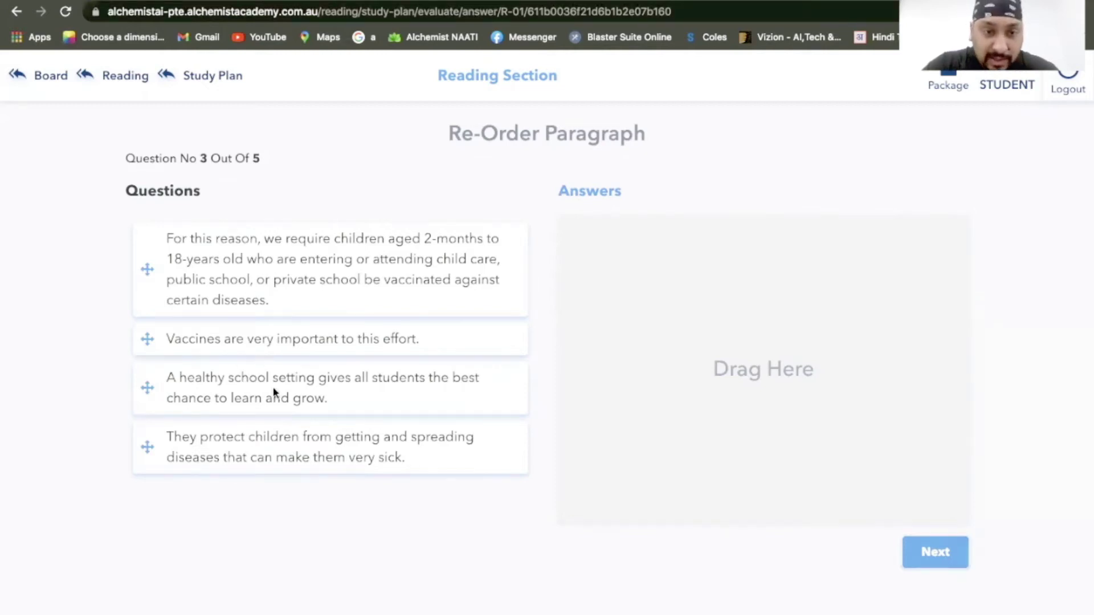
Order question 3 as "A healthy school setting", "Vaccines are very important", "They protect children", "For this reason", and advance to question 4
{"action": "left_click_drag", "start_coordinate": [477, 372], "coordinate": [598, 251]}
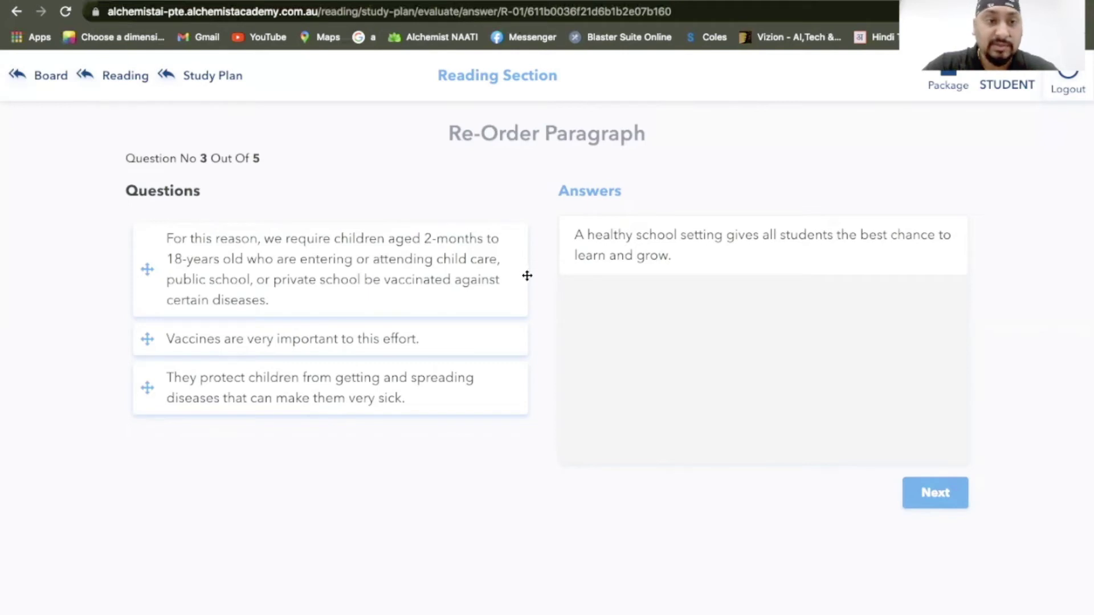
{"action": "left_click_drag", "start_coordinate": [145, 338], "coordinate": [610, 297]}
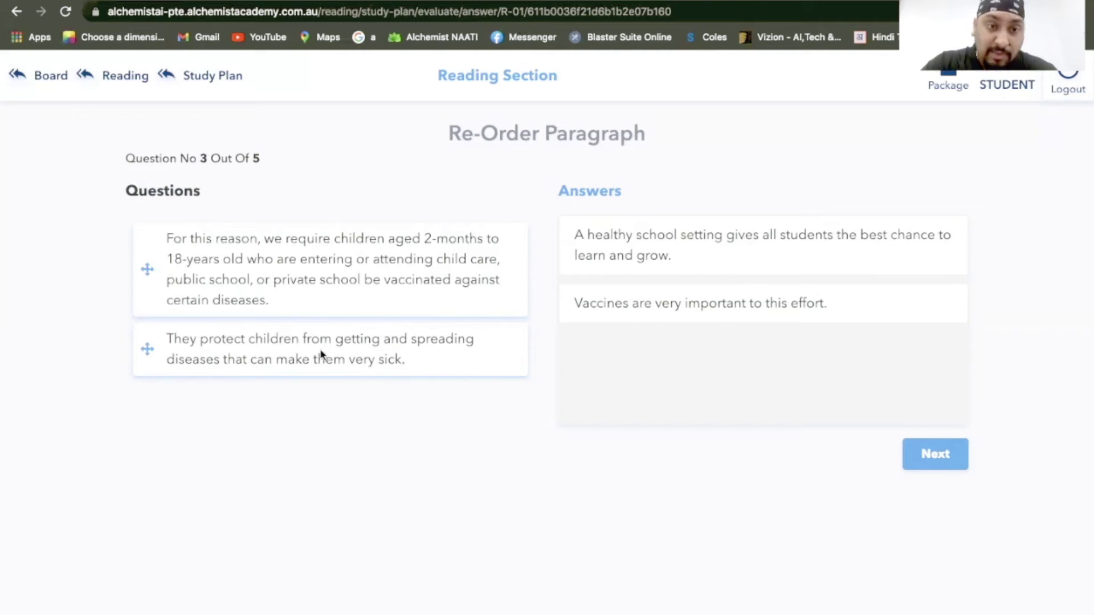
{"action": "left_click_drag", "start_coordinate": [320, 357], "coordinate": [660, 349]}
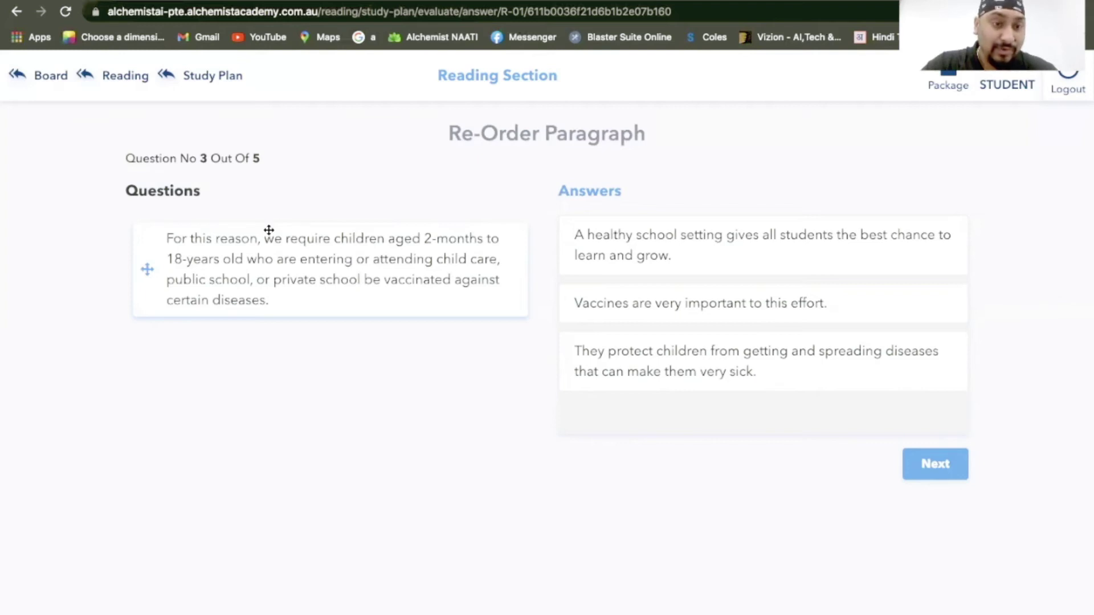
{"action": "left_click_drag", "start_coordinate": [244, 262], "coordinate": [593, 417]}
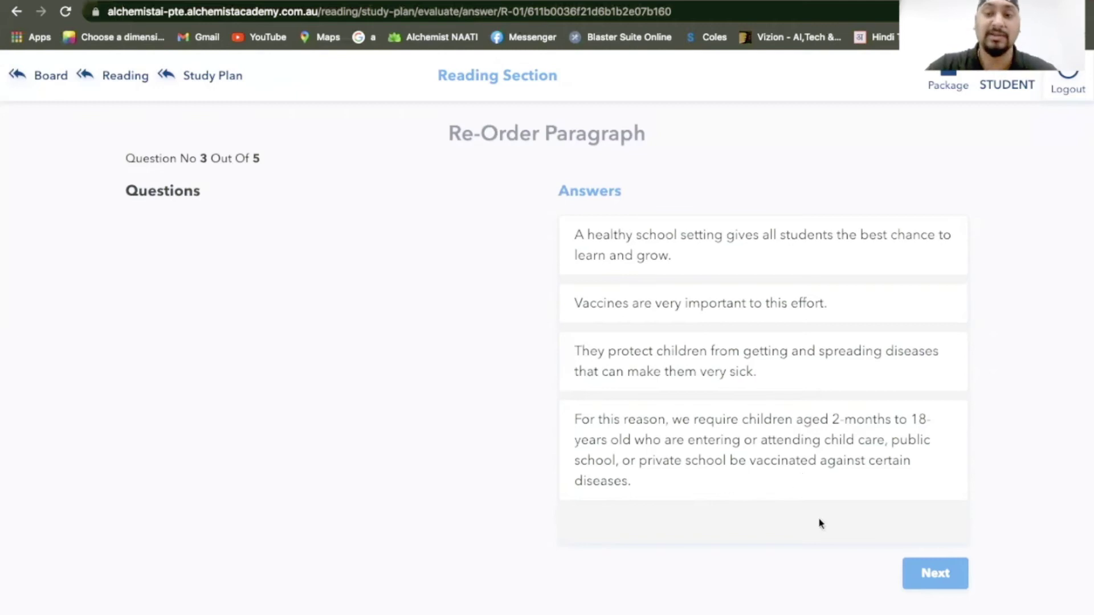
{"action": "left_click", "coordinate": [913, 576]}
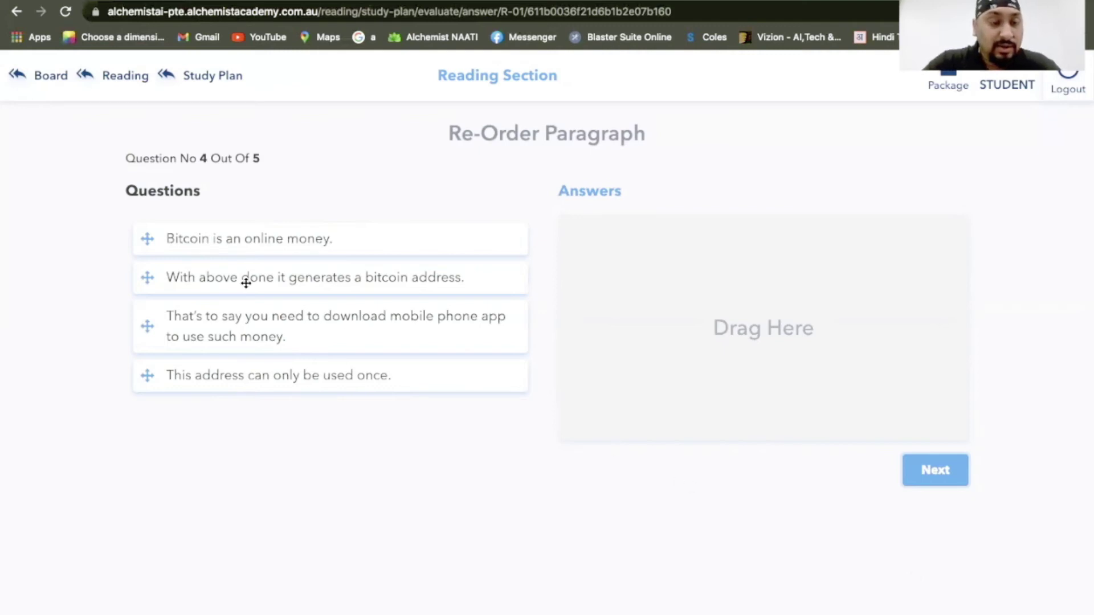
Order question 4 as "Bitcoin is an online money", "That's to say", "With above done", "This address", and advance to question 5
{"action": "left_click_drag", "start_coordinate": [567, 243], "coordinate": [567, 244]}
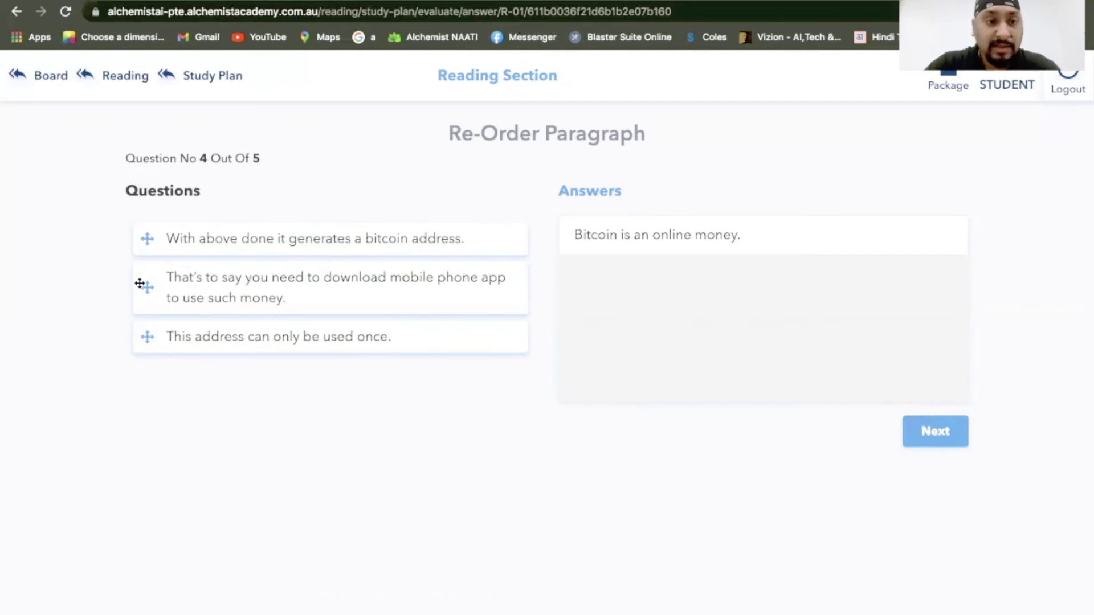
{"action": "left_click_drag", "start_coordinate": [359, 288], "coordinate": [576, 286]}
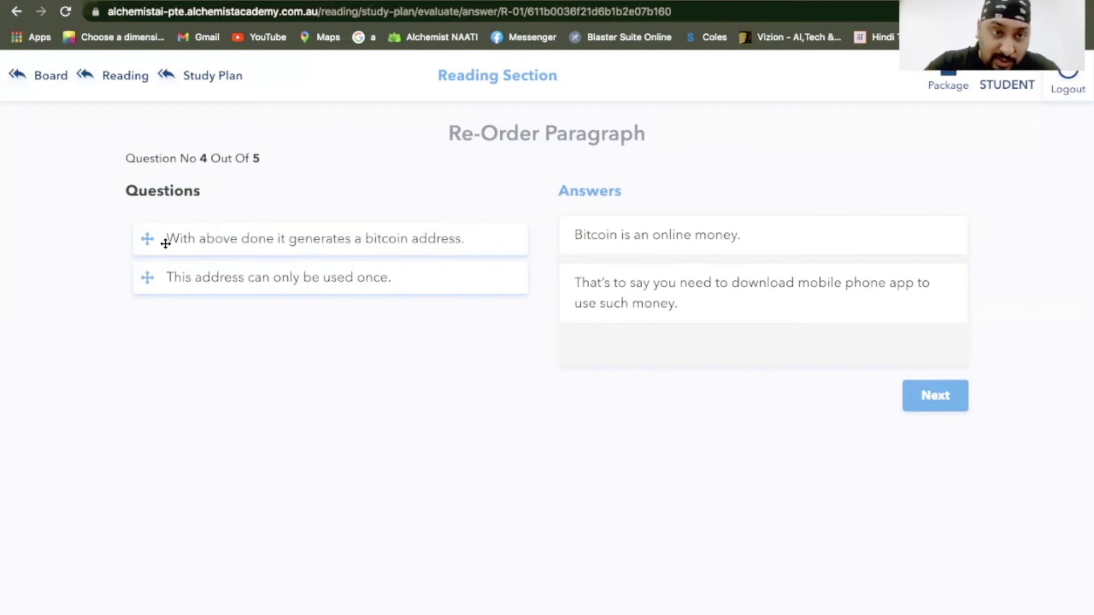
{"action": "left_click_drag", "start_coordinate": [166, 240], "coordinate": [556, 345]}
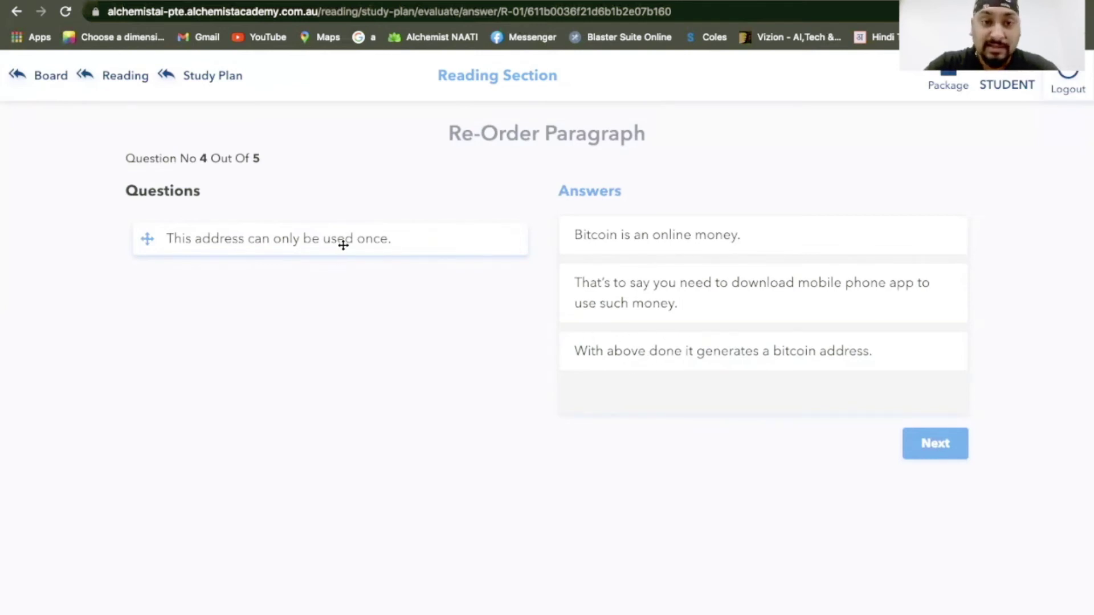
{"action": "left_click_drag", "start_coordinate": [343, 245], "coordinate": [746, 412]}
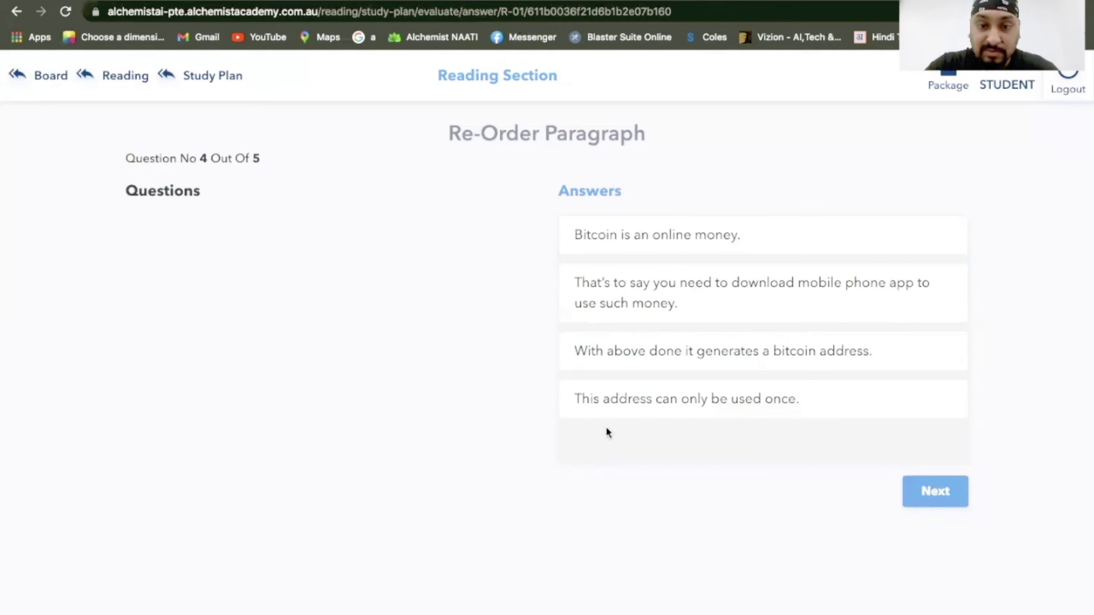
{"action": "left_click", "coordinate": [920, 497]}
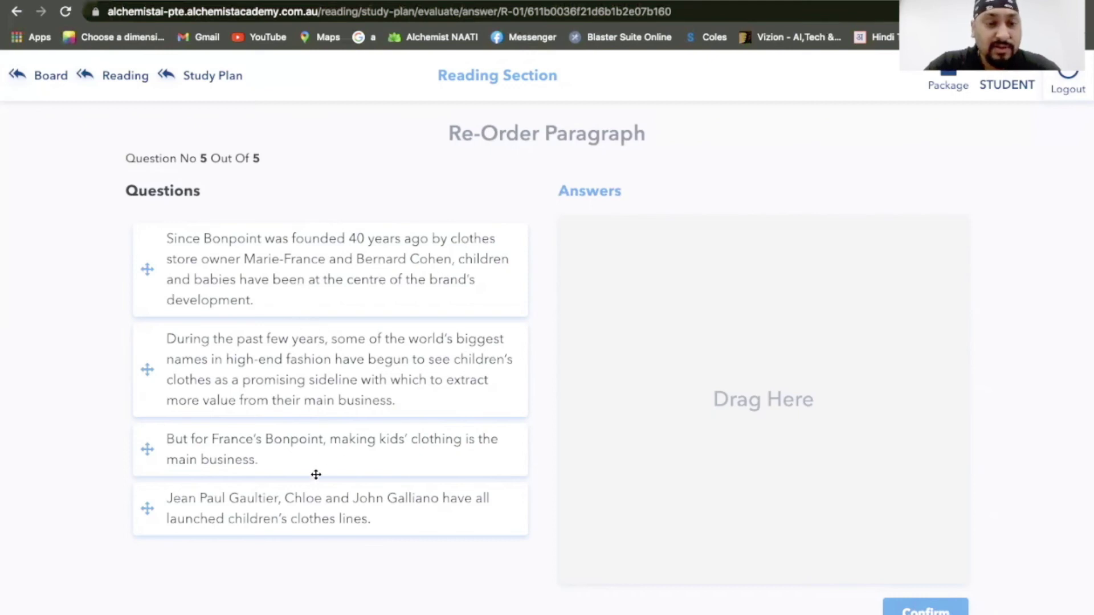
Order question 5 as "During the past few years", "Jean Paul Gaultier", "But for France's Bonpoint", "Since Bonpoint was founded", and submit the exercise
{"action": "left_click_drag", "start_coordinate": [565, 345], "coordinate": [576, 330]}
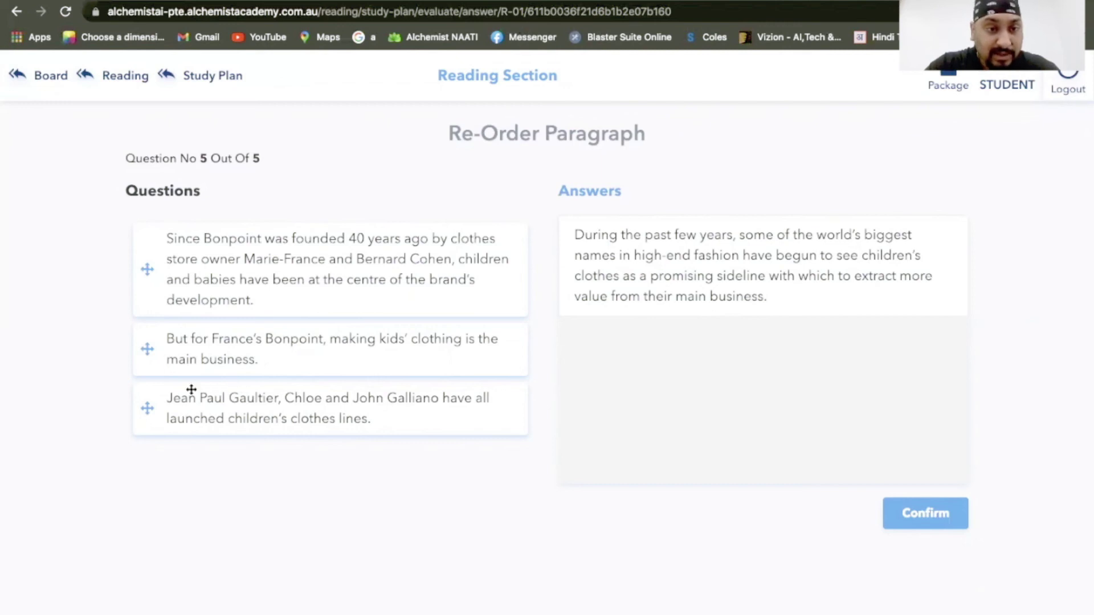
{"action": "left_click_drag", "start_coordinate": [171, 410], "coordinate": [629, 365]}
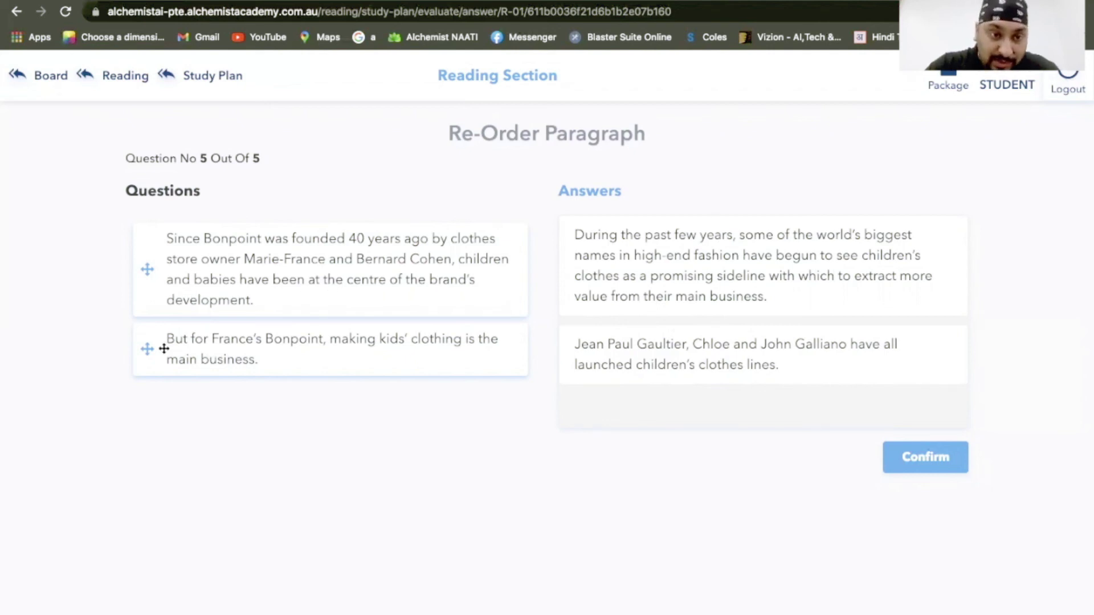
{"action": "left_click_drag", "start_coordinate": [521, 367], "coordinate": [639, 402]}
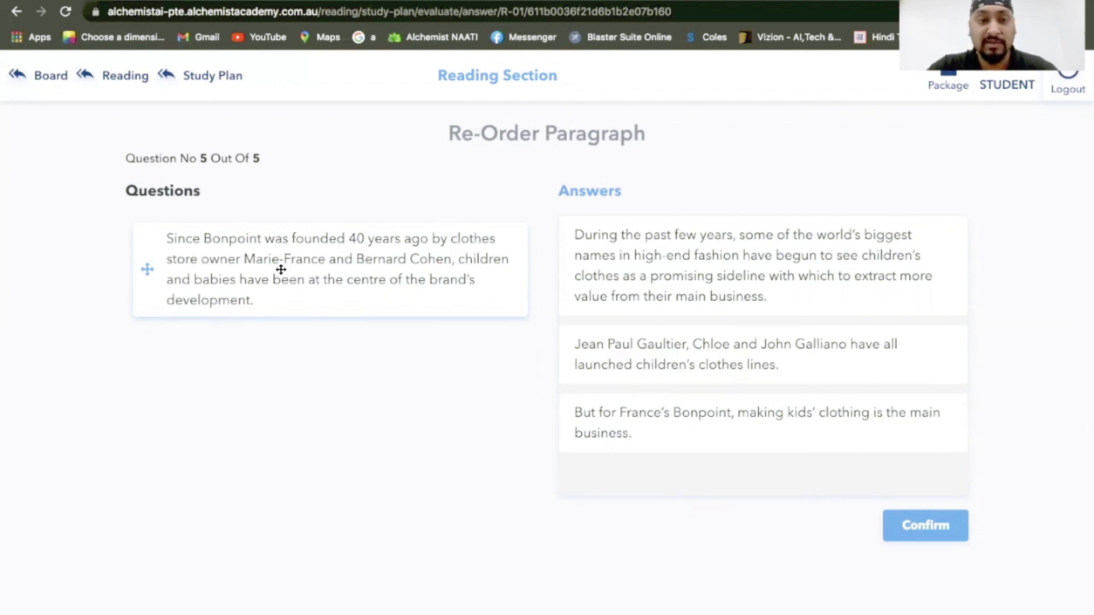
{"action": "left_click_drag", "start_coordinate": [281, 272], "coordinate": [723, 539]}
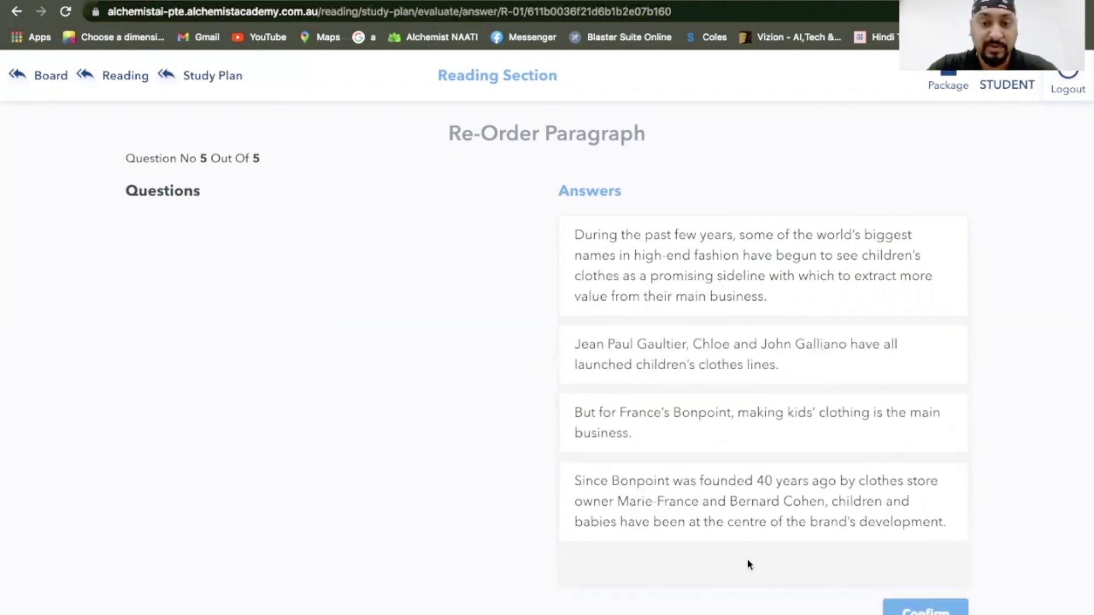
{"action": "left_click", "coordinate": [908, 611]}
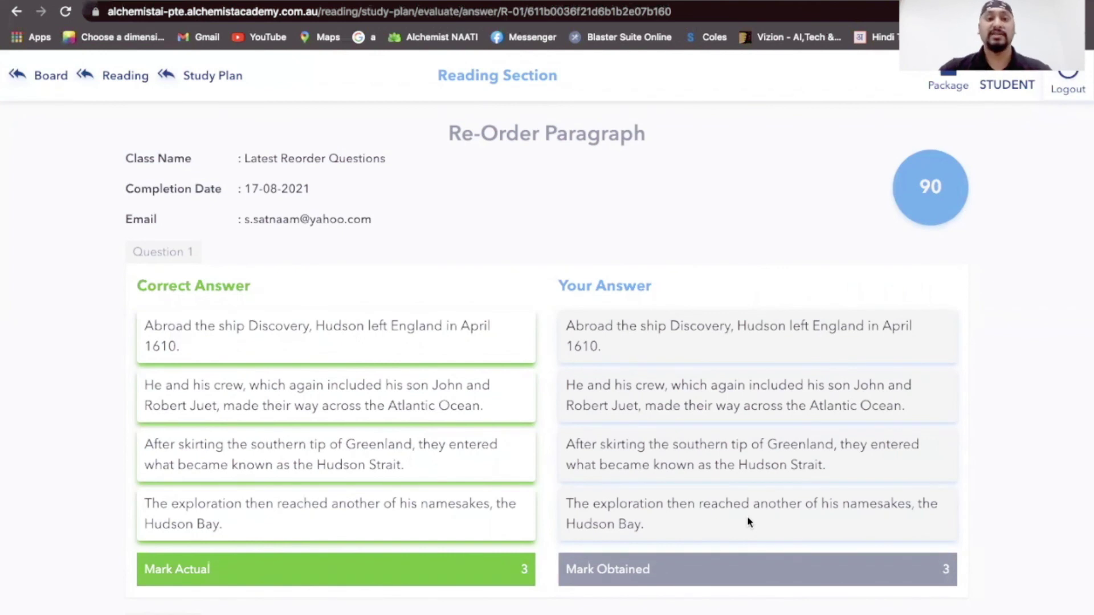
Compare the submitted paragraph orders with the correct answers and marks for each question in the exercise results
{"action": "scroll", "coordinate": [749, 522], "scroll_direction": "down", "scroll_amount": 1}
{"action": "scroll", "coordinate": [749, 522], "scroll_direction": "down", "scroll_amount": 1}
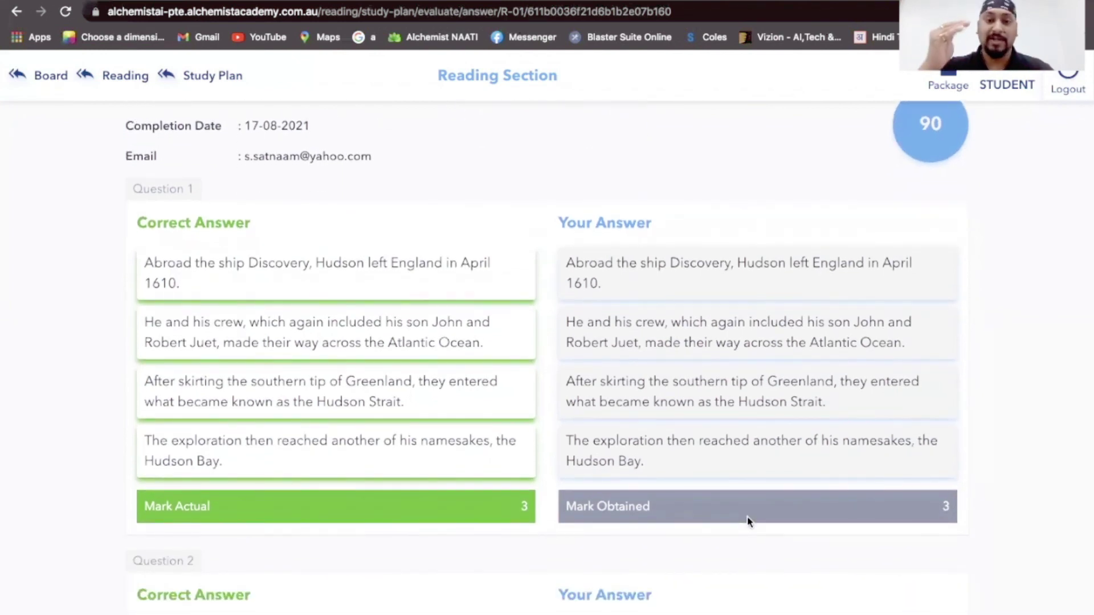
{"action": "scroll", "coordinate": [749, 522], "scroll_direction": "down", "scroll_amount": 10}
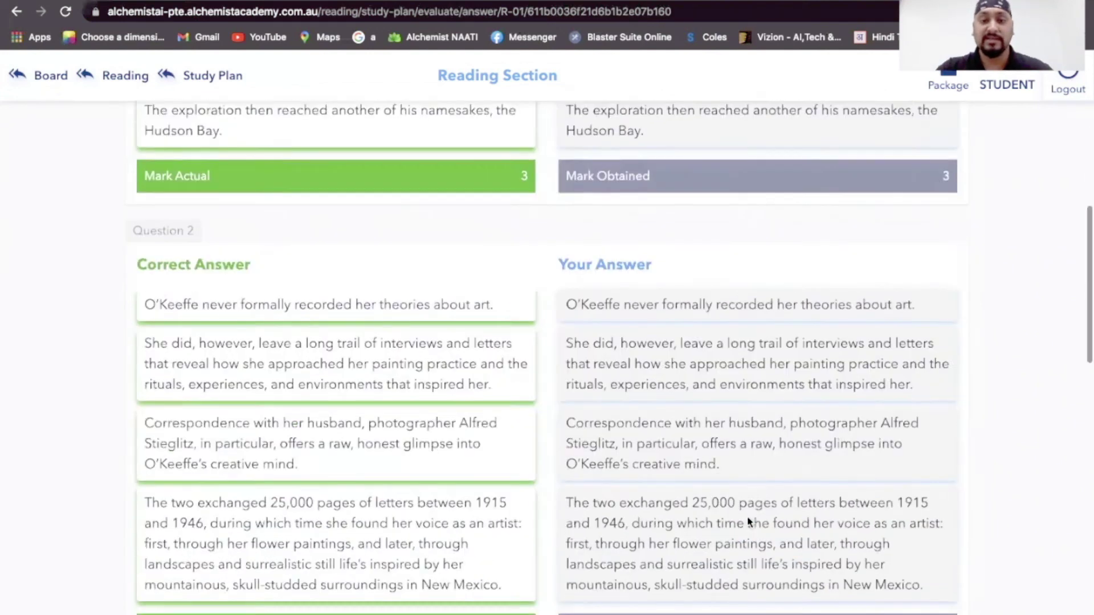
{"action": "scroll", "coordinate": [749, 522], "scroll_direction": "down", "scroll_amount": 7}
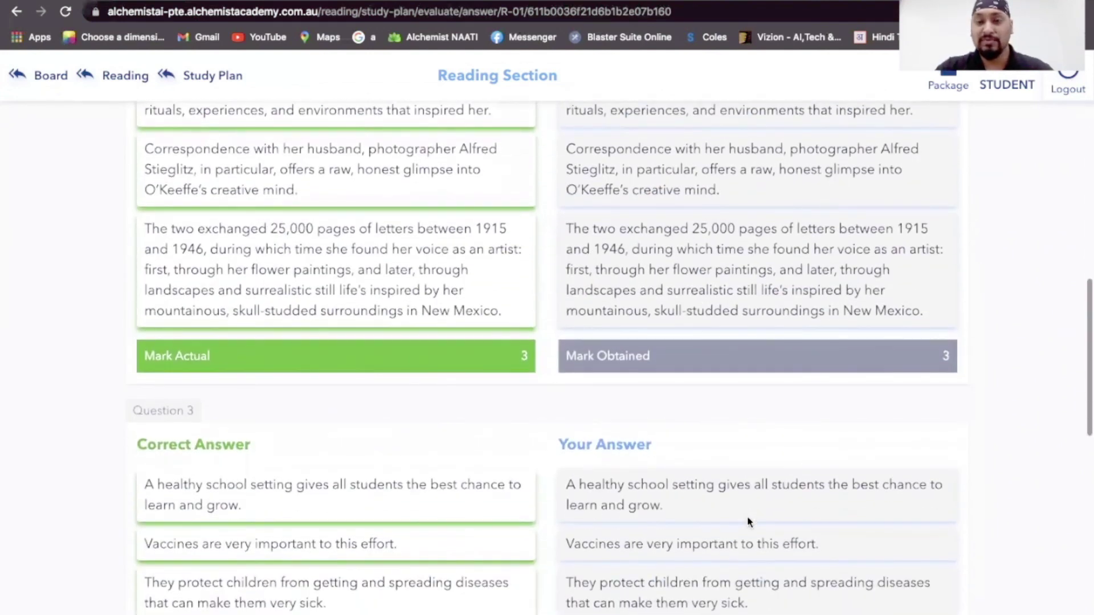
{"action": "scroll", "coordinate": [749, 522], "scroll_direction": "down", "scroll_amount": 8}
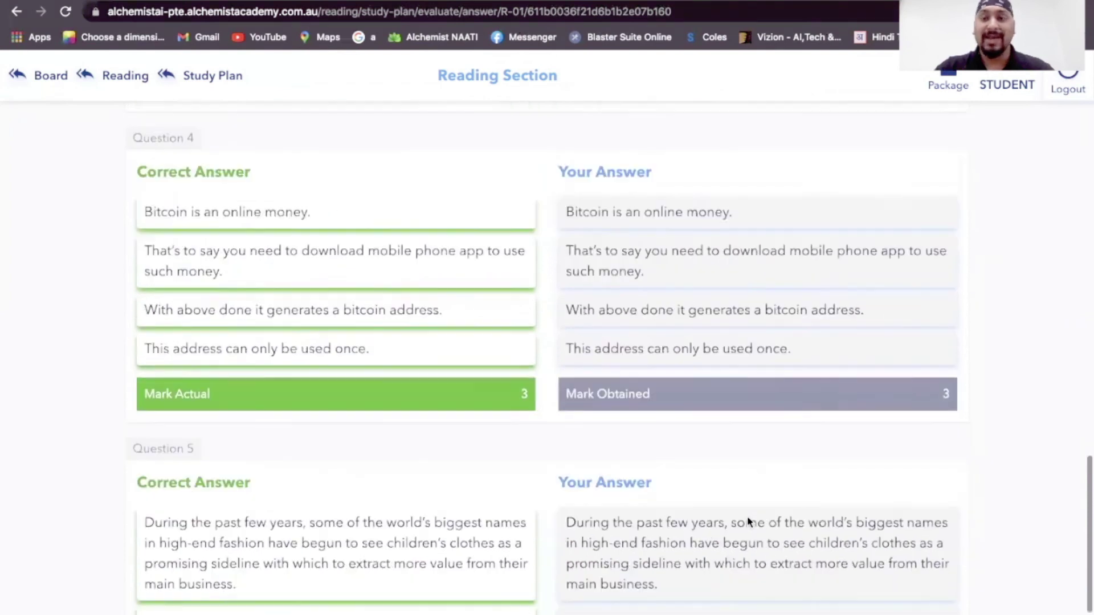